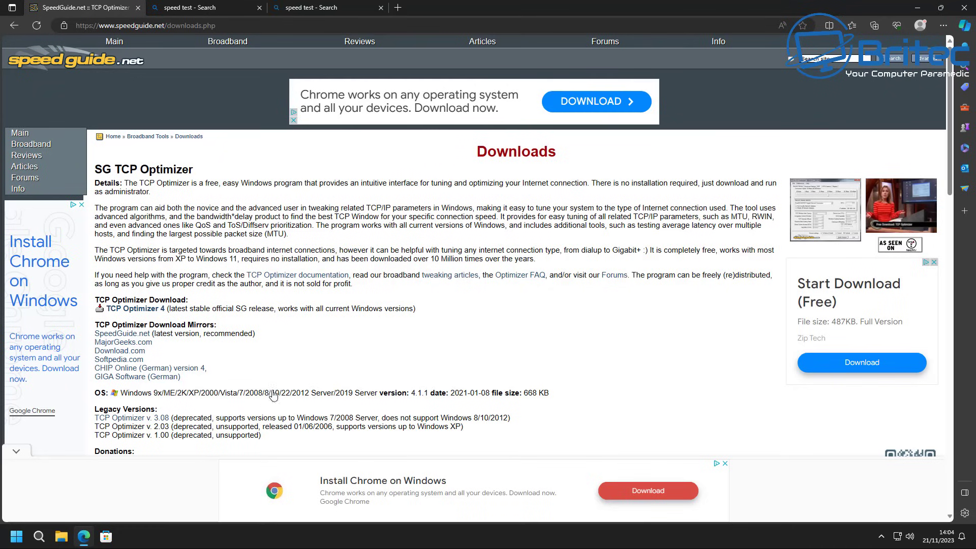
Download TCP Optimizer 4 from the SpeedGuide.net downloads page and read the program's description.
left_click(134, 309)
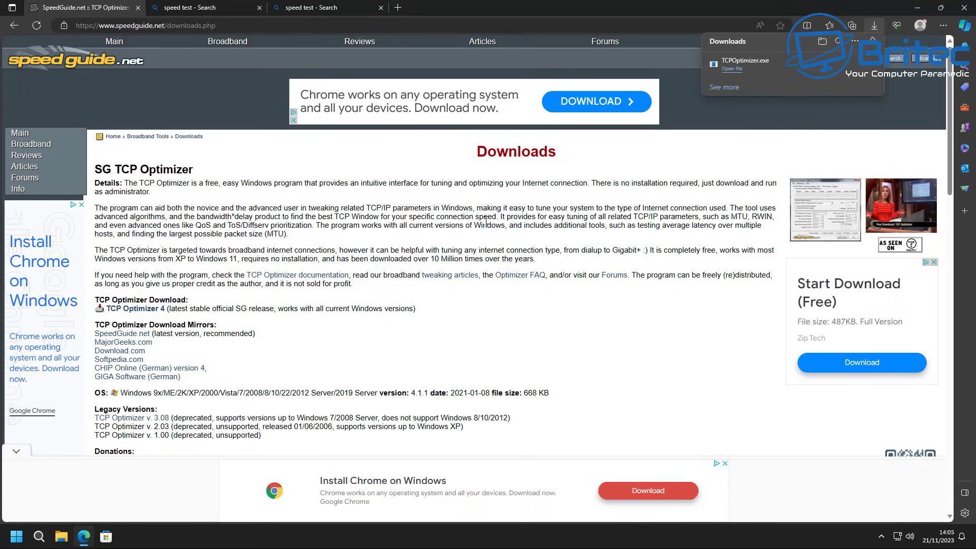
left_click_drag(496, 216, 317, 217)
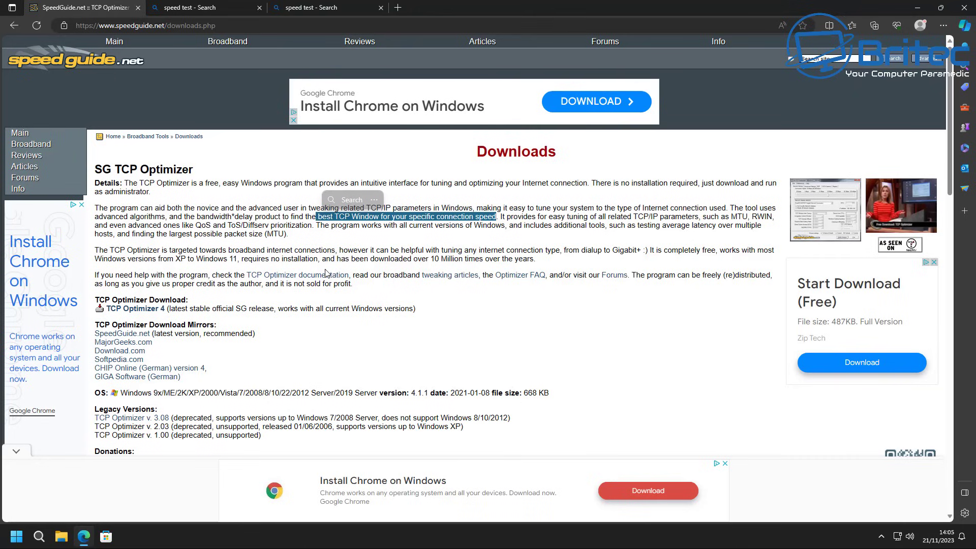
left_click(530, 218)
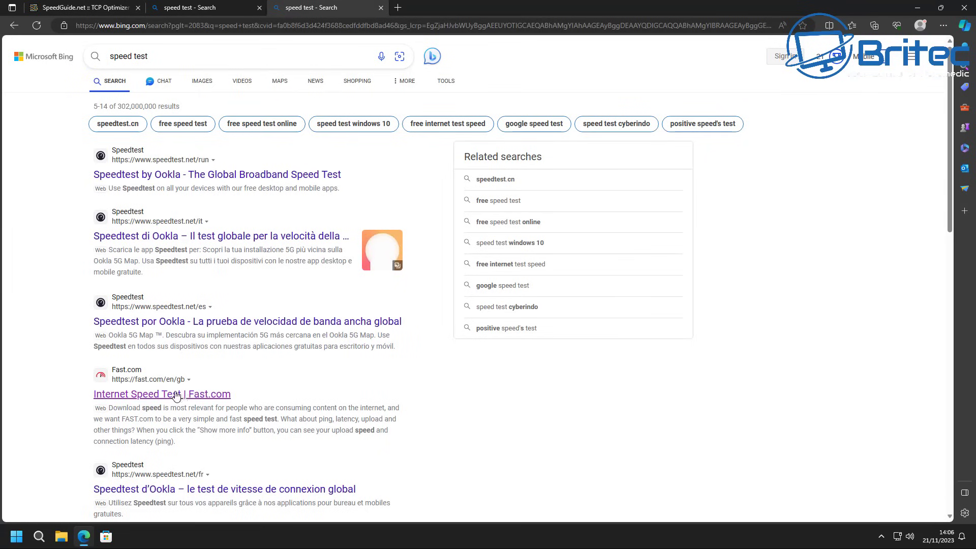
Measure the connection on Fast.com, including latency and upload speed, and close the browser.
left_click(189, 400)
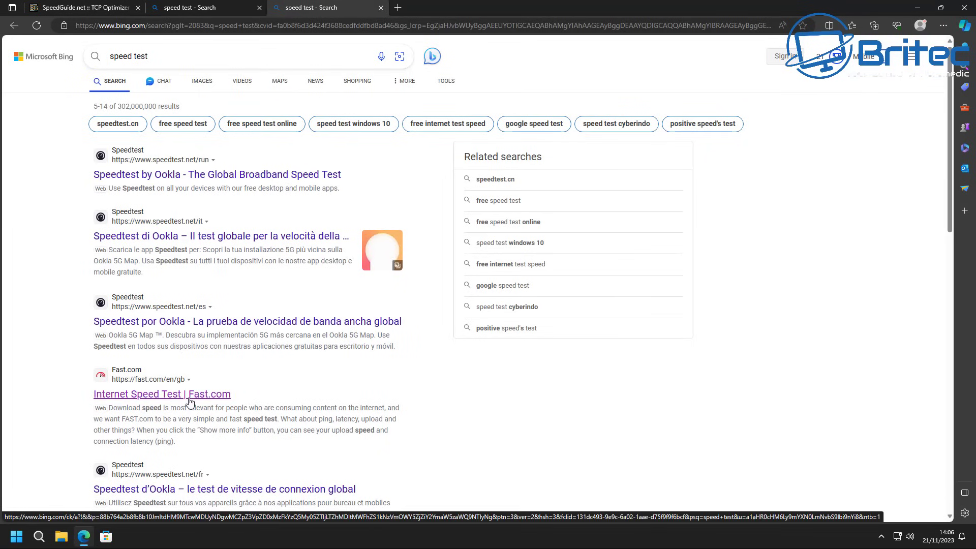
left_click(189, 402)
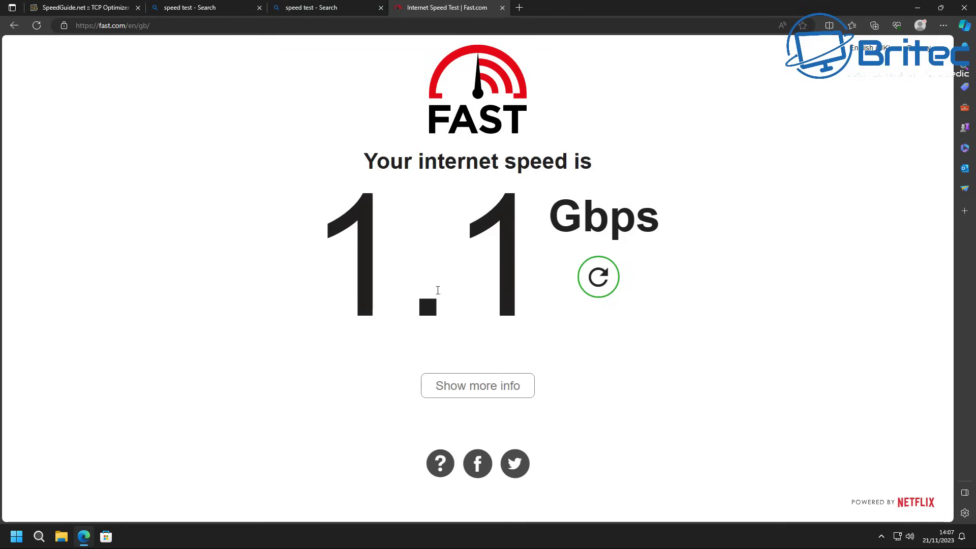
left_click(522, 391)
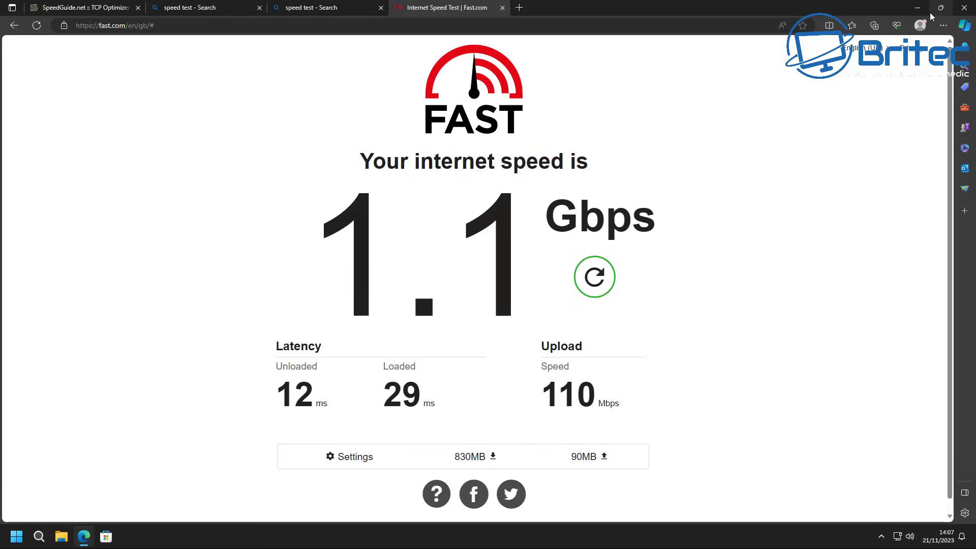
left_click(964, 8)
Run TCPOptimizer.exe from the Downloads folder as administrator and allow it to make changes to the device.
right_click(335, 214)
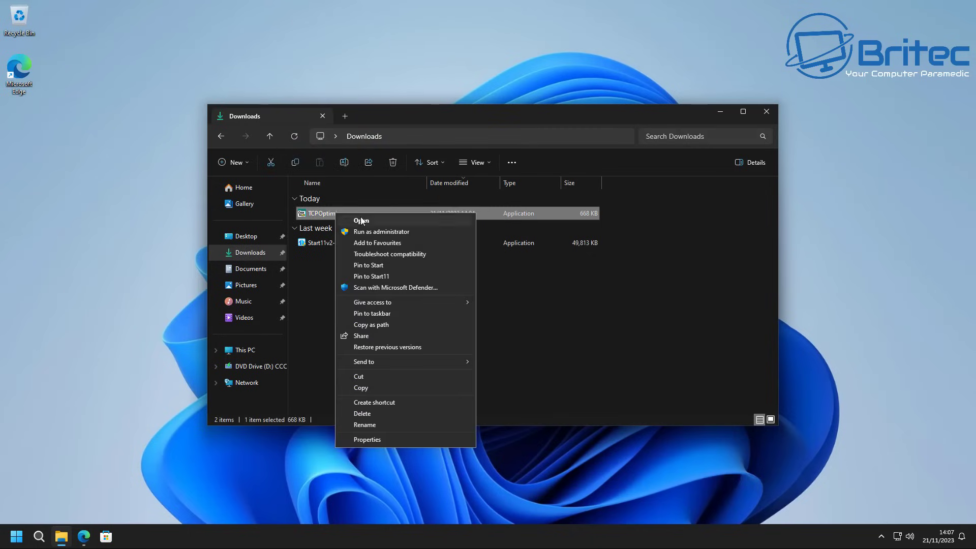
left_click(385, 231)
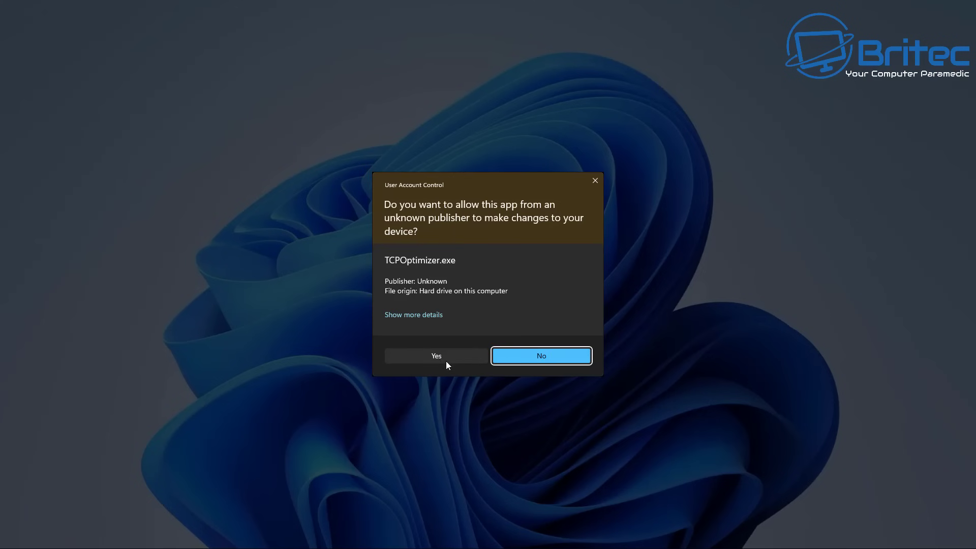
left_click(445, 357)
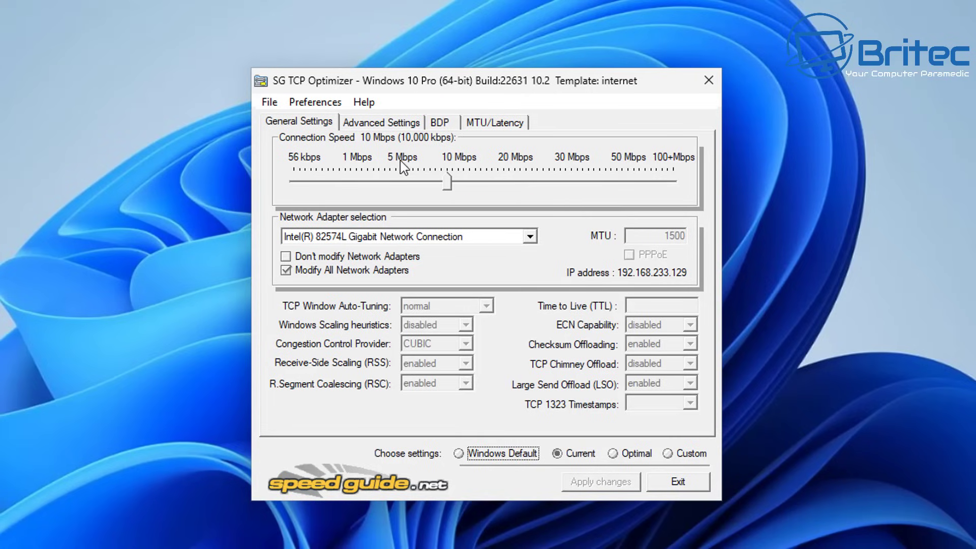
Set the connection speed to 100 Mbps and look through the advanced, BDP and MTU/Latency settings.
left_click_drag(449, 183, 687, 209)
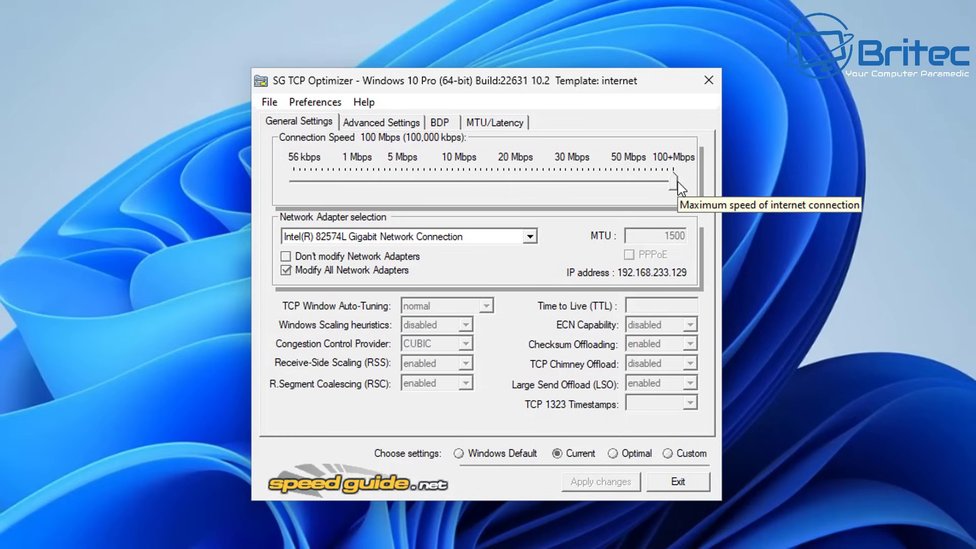
left_click(379, 123)
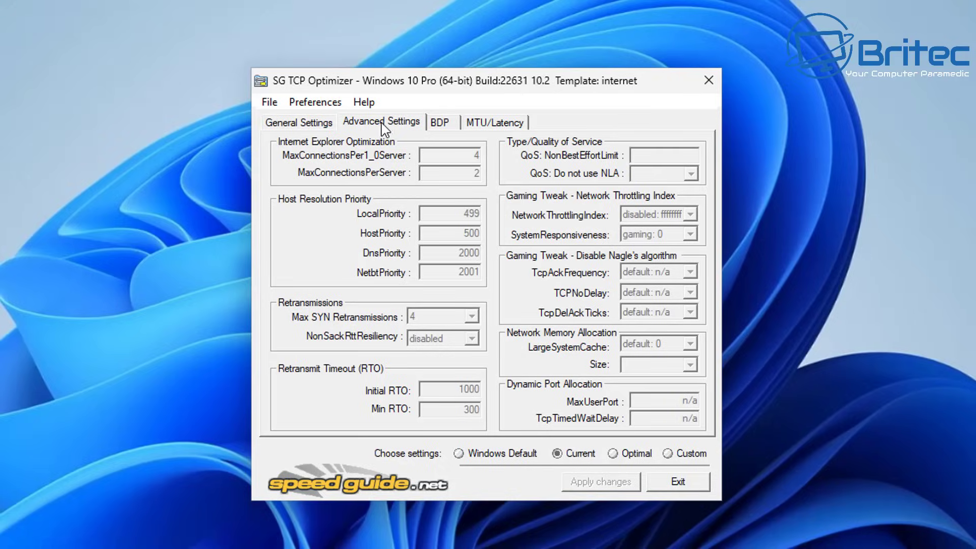
left_click(447, 126)
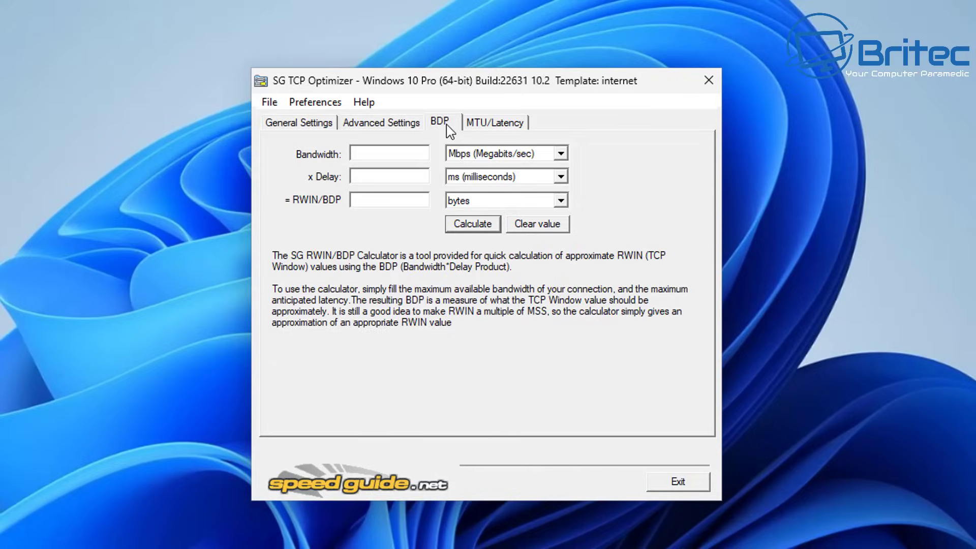
left_click(496, 132)
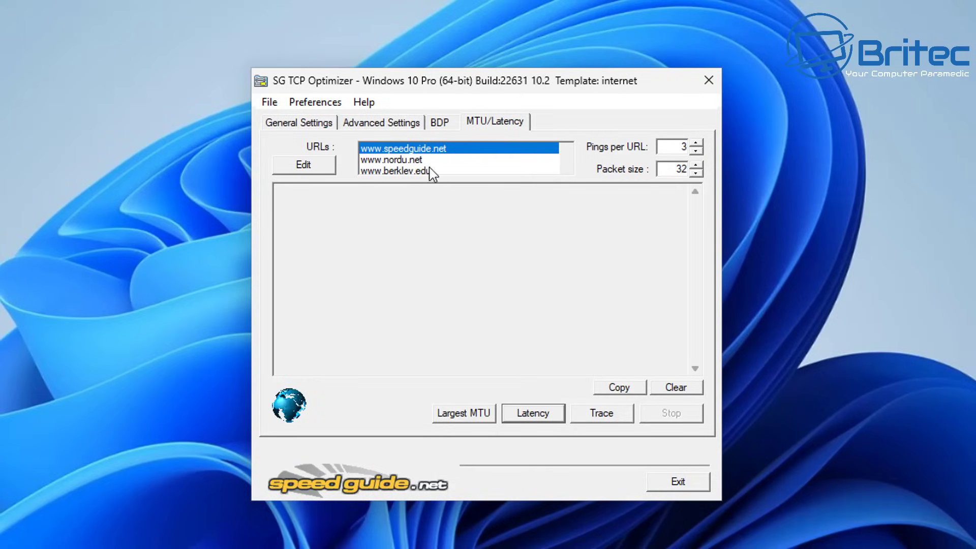
left_click(300, 126)
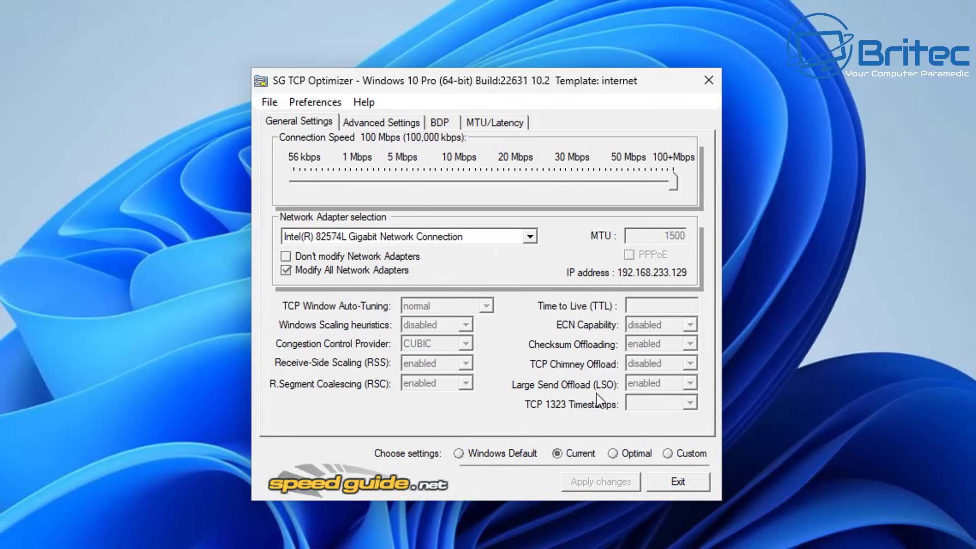
Compare the values of the Optimal and Custom presets in the general and advanced settings.
left_click(613, 453)
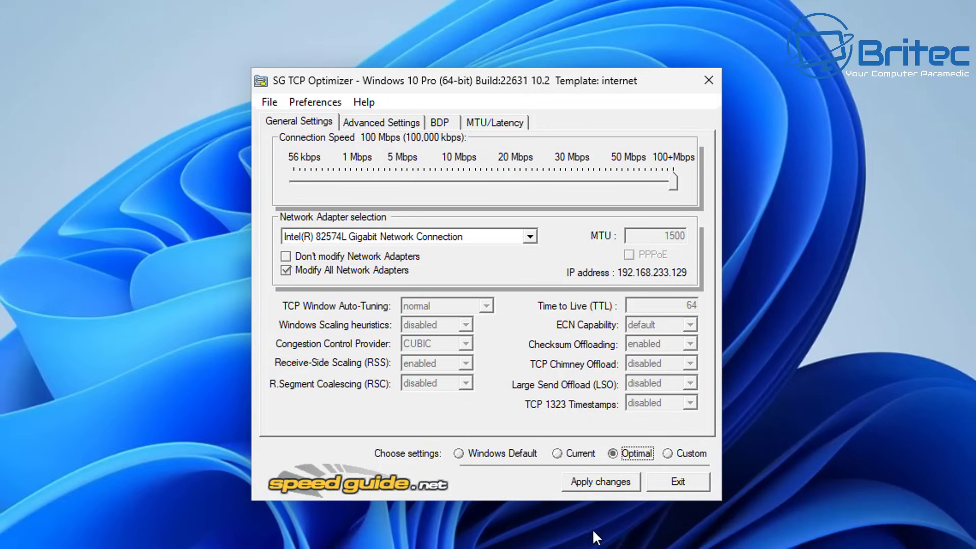
left_click(670, 461)
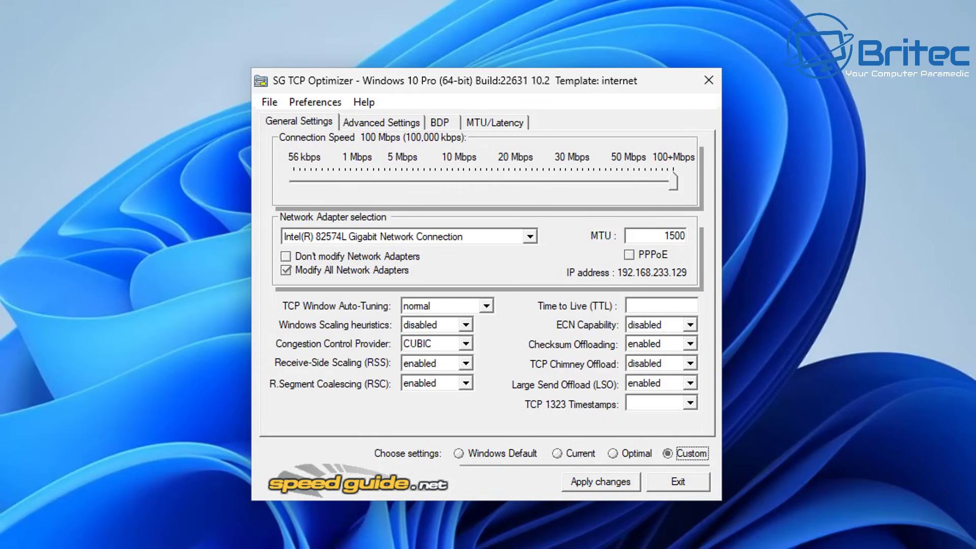
left_click(429, 343)
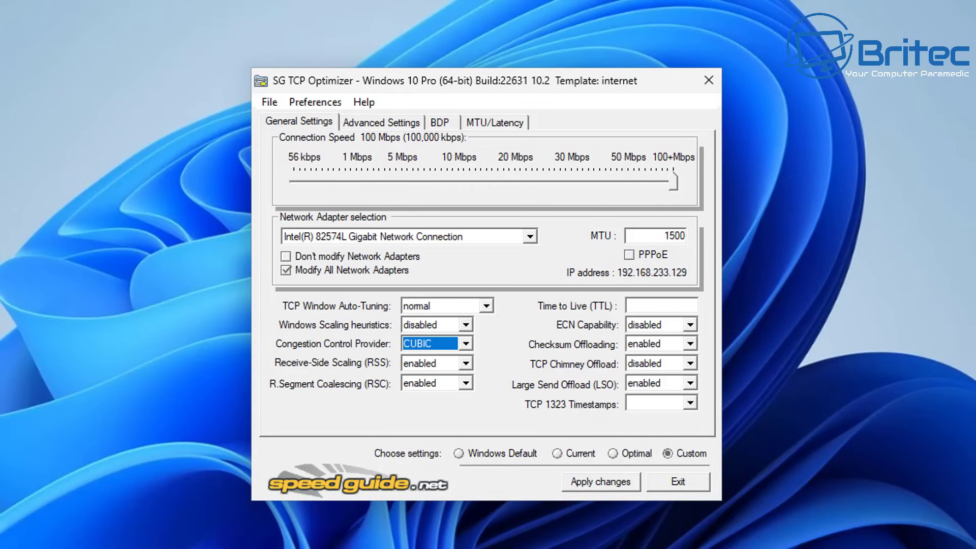
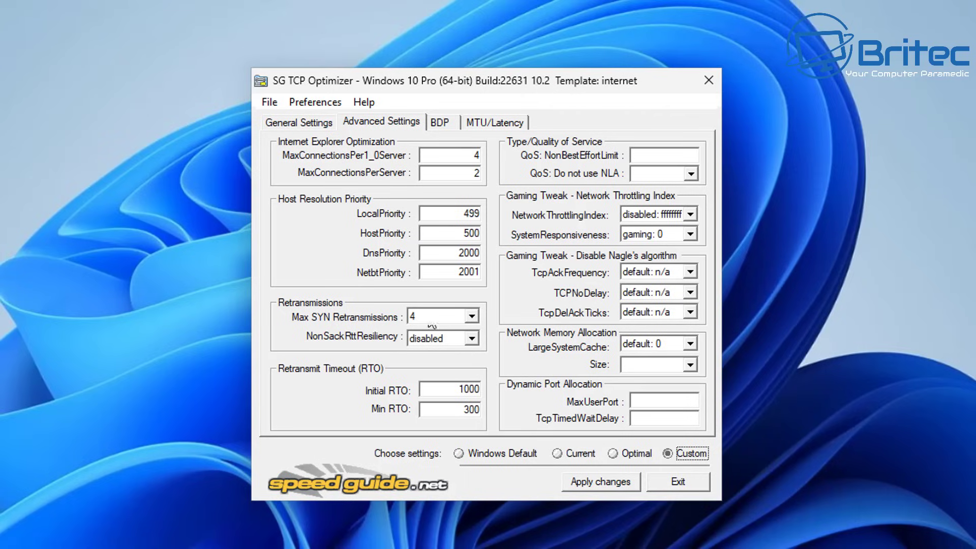
left_click(613, 453)
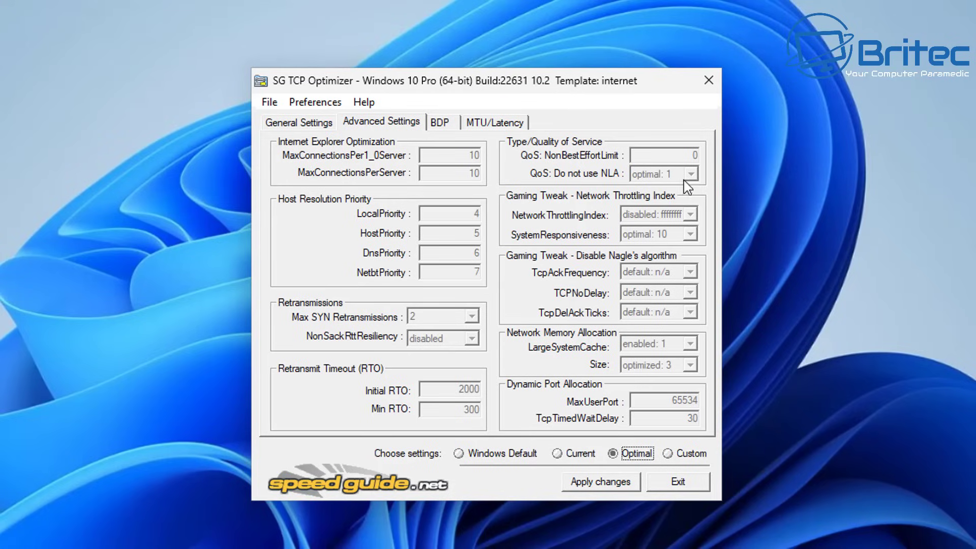
left_click(668, 453)
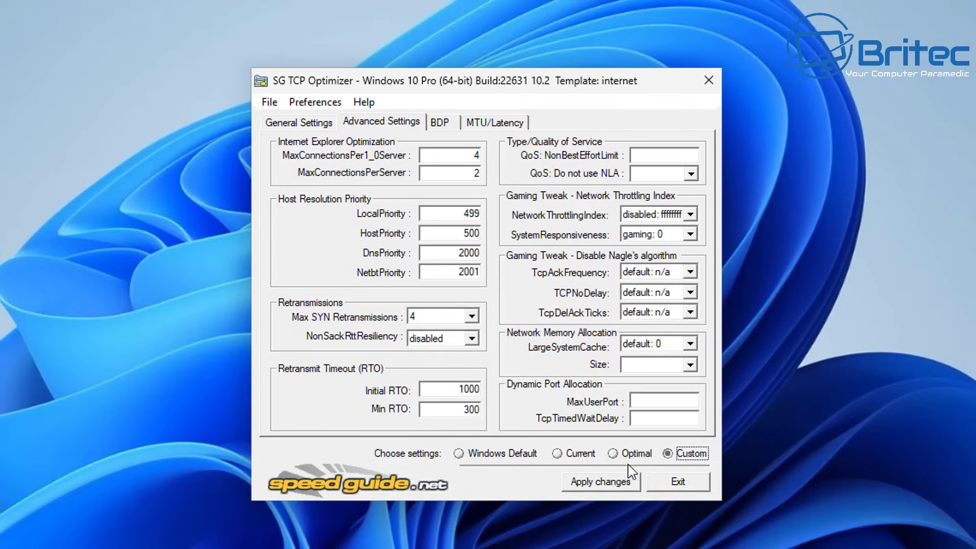
Apply the Optimal preset after reviewing the list of registry and network changes, and reboot the computer.
left_click(613, 454)
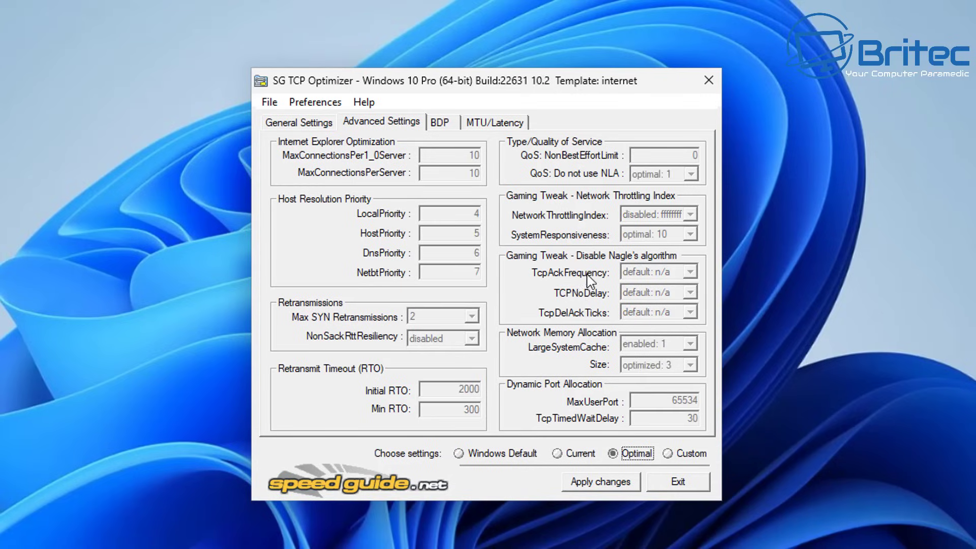
left_click(625, 487)
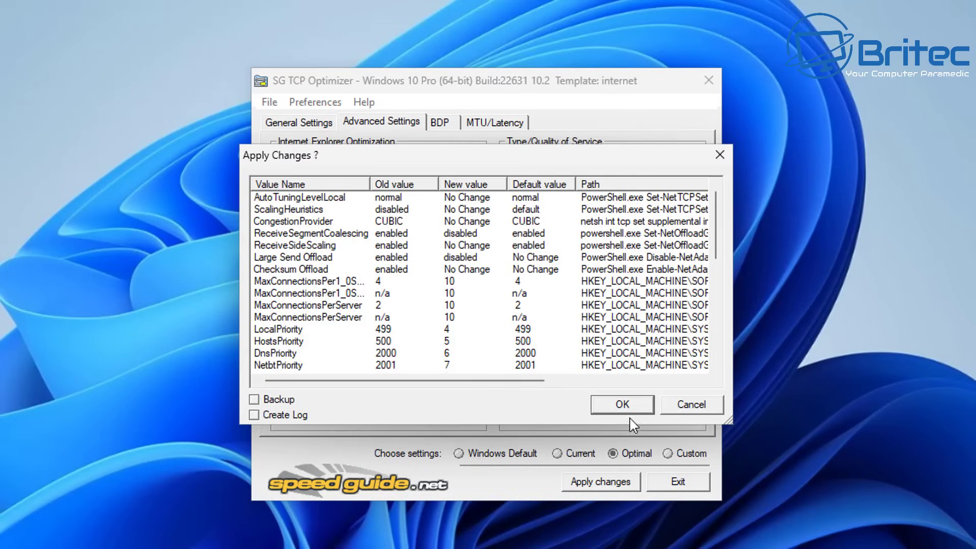
left_click_drag(506, 381, 391, 373)
scroll(609, 254, "down", 5)
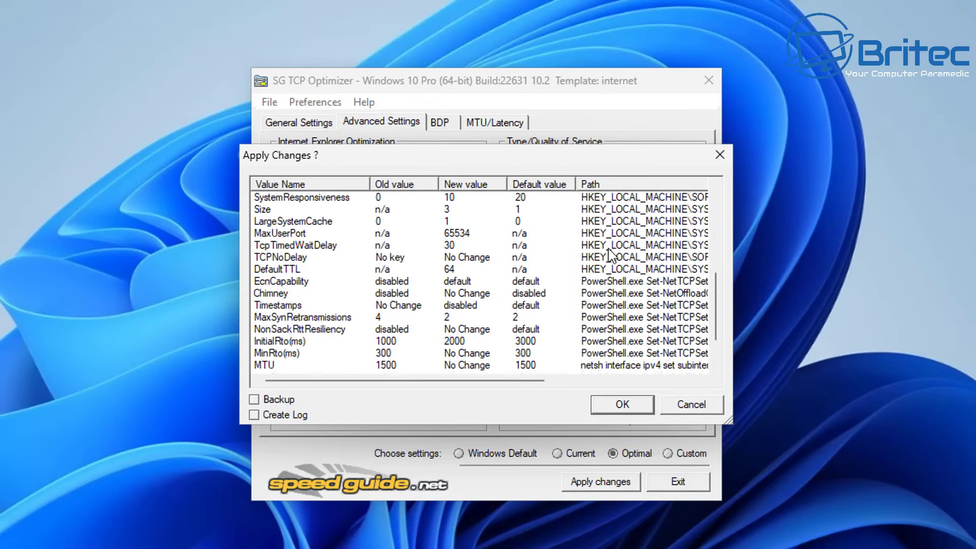
scroll(610, 254, "down", 2)
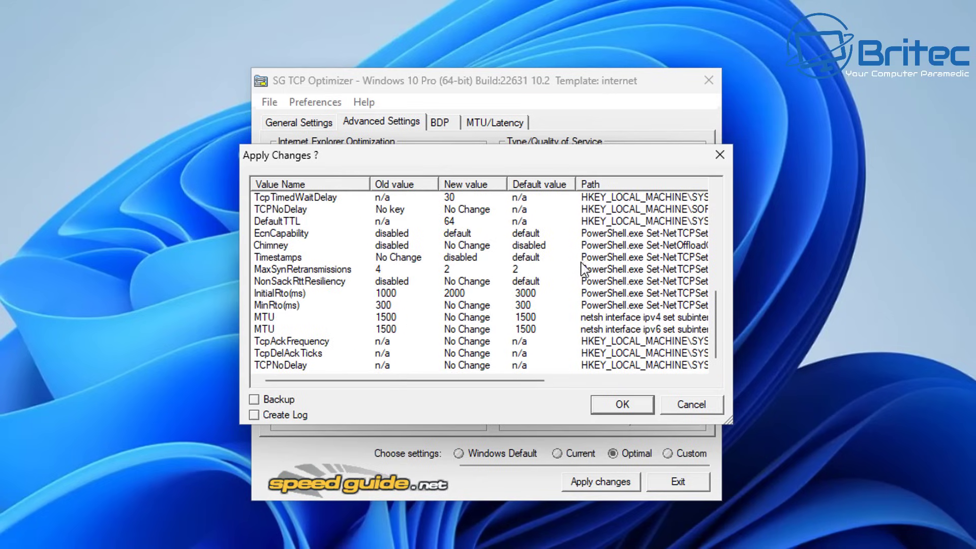
scroll(615, 350, "up", 7)
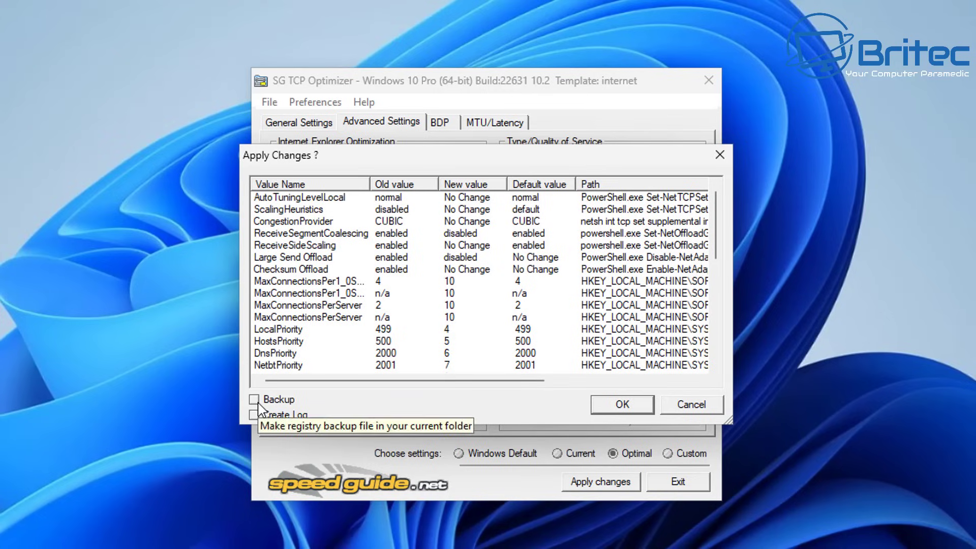
left_click(622, 405)
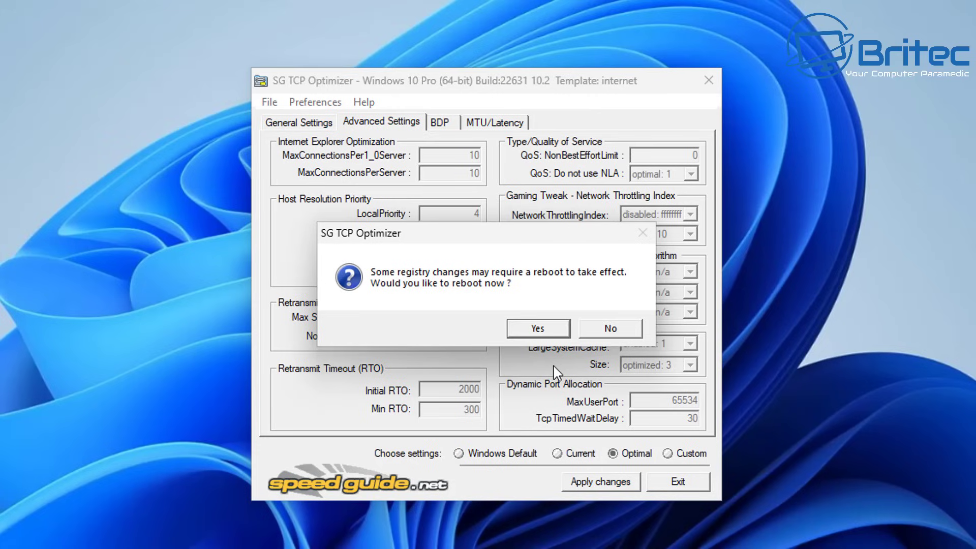
left_click(546, 330)
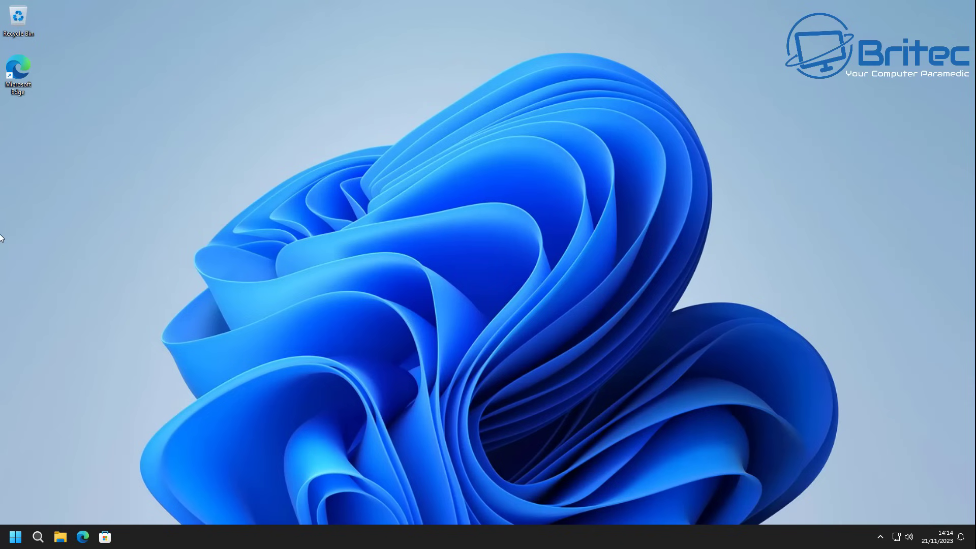
Switch to Microsoft Edge and measure the connection on Fast.com with the latency and upload details shown.
double_click(28, 66)
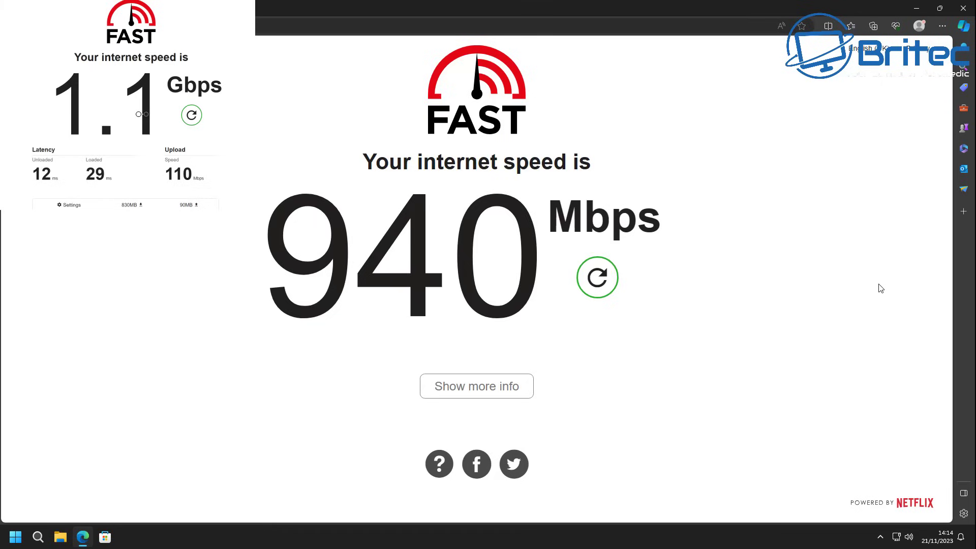
left_click(461, 390)
left_click(485, 398)
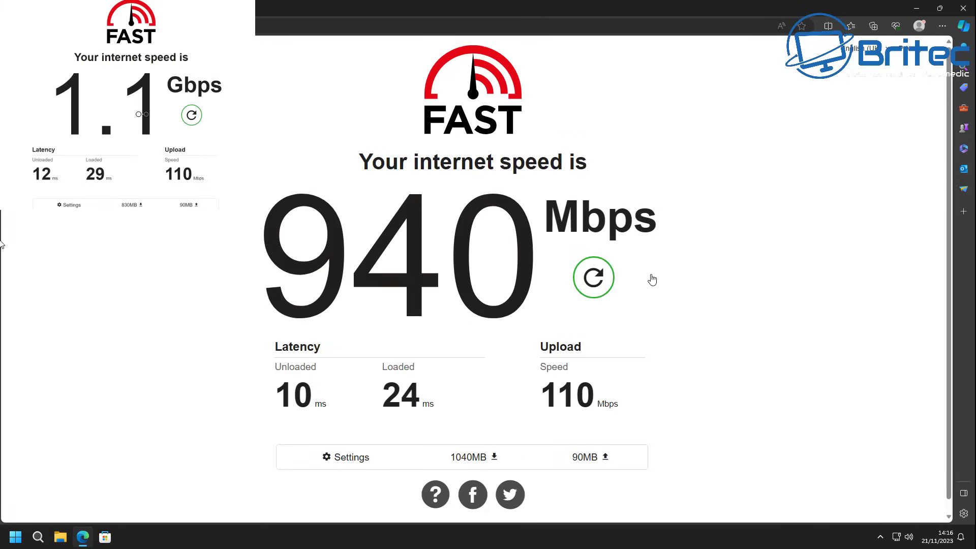
Repeat the Fast.com test four times to compare download speed and latency with the earlier measurement.
left_click(607, 285)
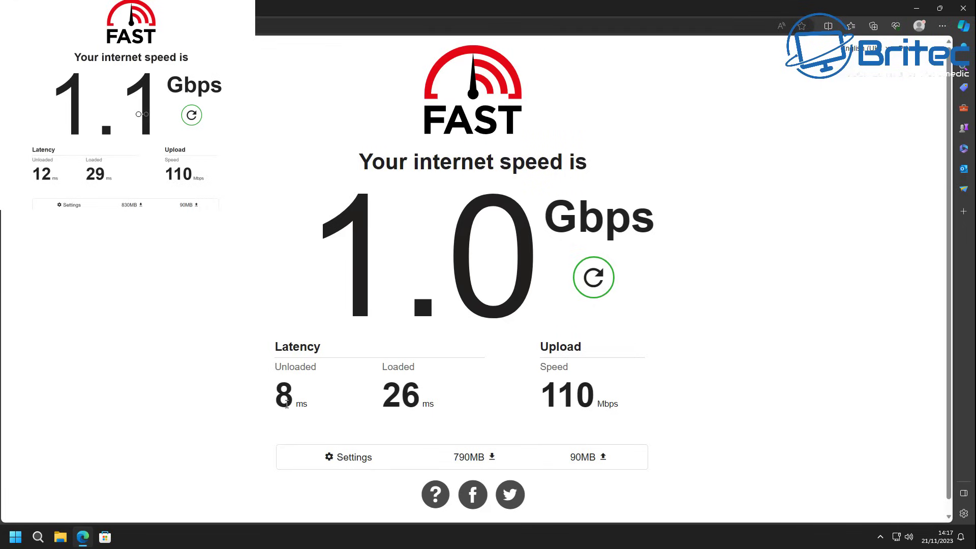
left_click(593, 278)
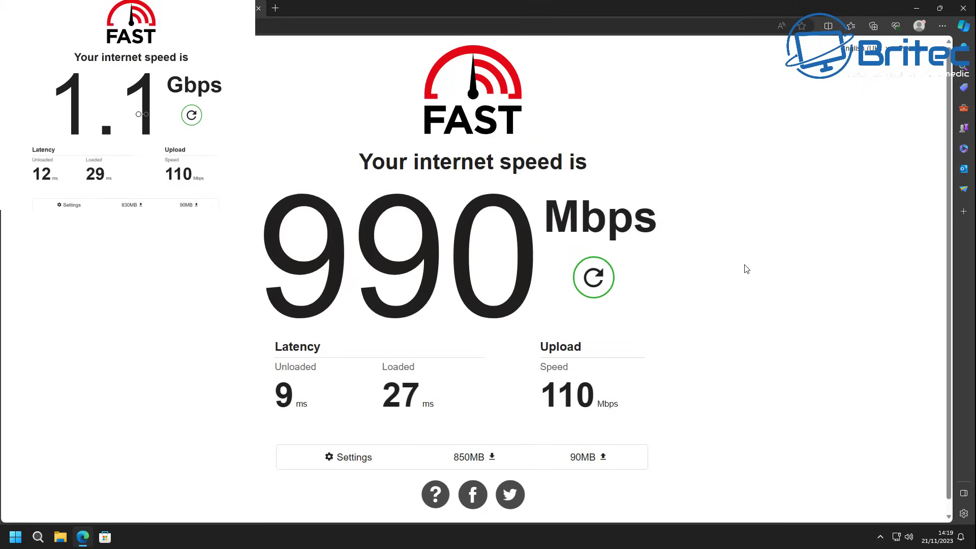
left_click(593, 280)
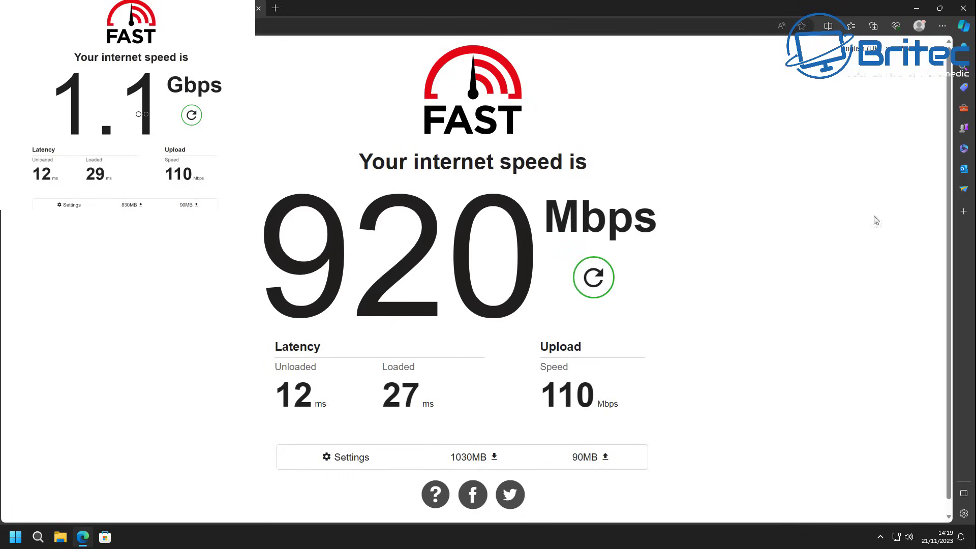
left_click(602, 286)
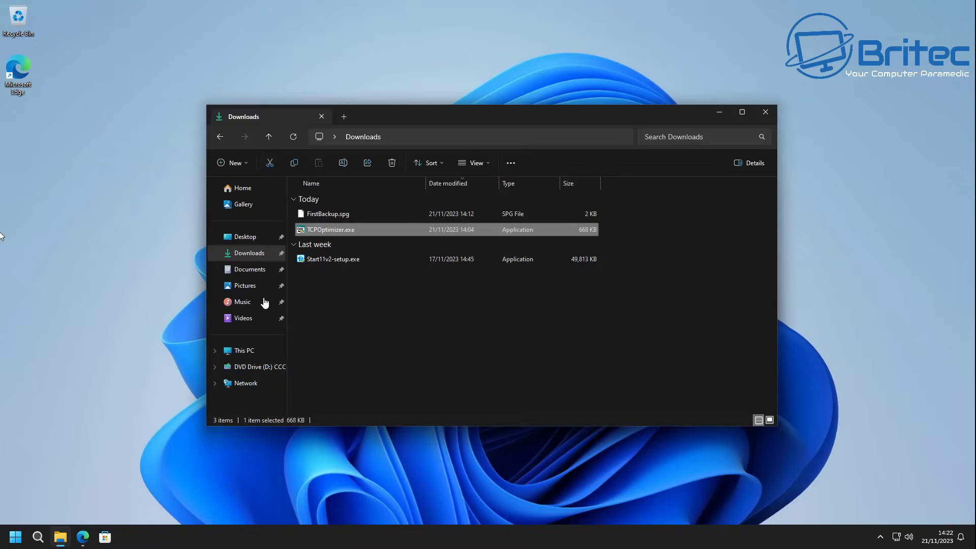
Relaunch TCPOptimizer.exe from the Downloads folder with administrator rights.
right_click(340, 231)
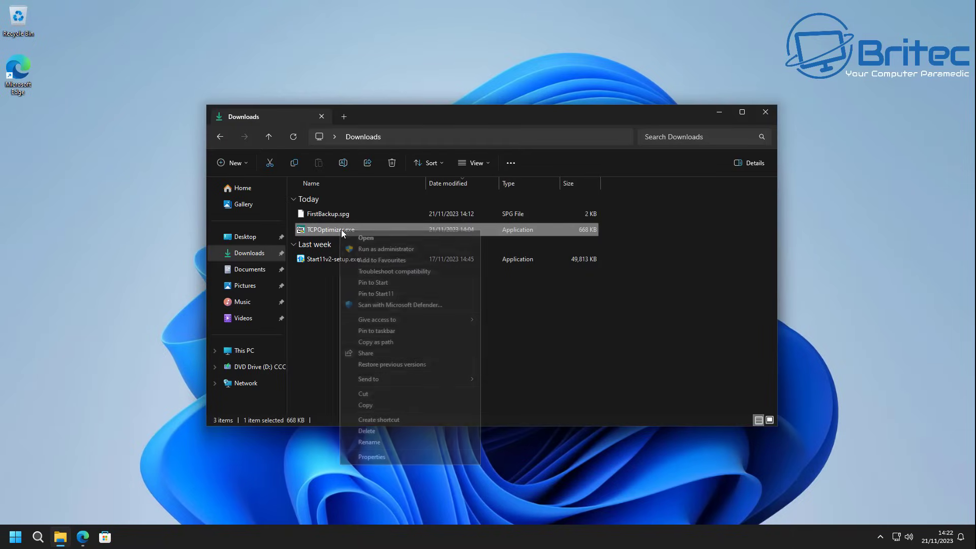
left_click(389, 249)
left_click(513, 355)
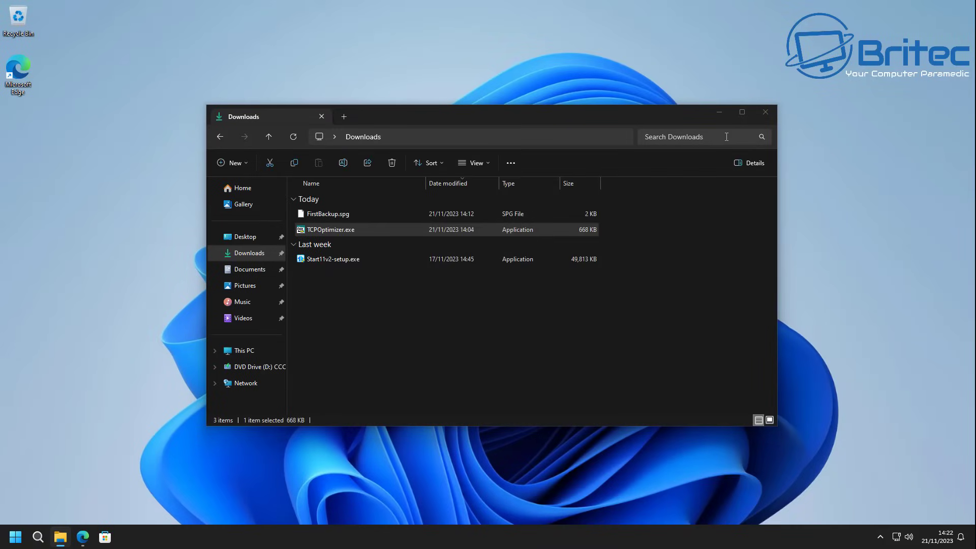
Revert the network configuration to the Windows Default preset and apply it after reviewing the full list of pending value changes.
left_click(721, 111)
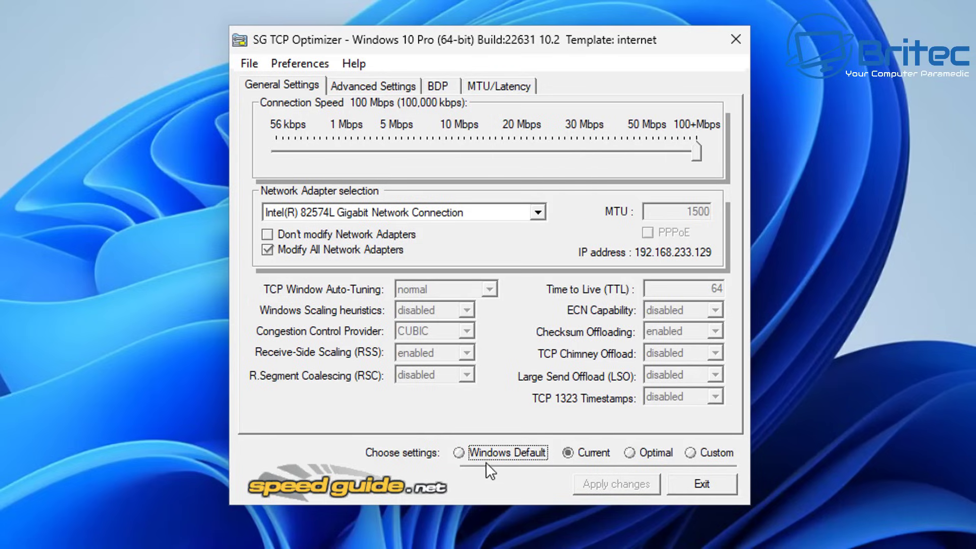
left_click(458, 452)
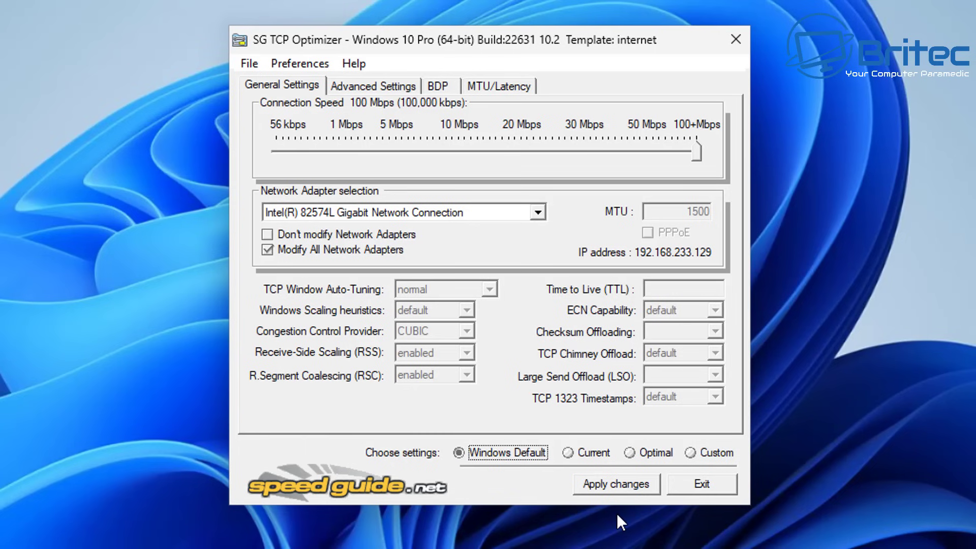
left_click(623, 483)
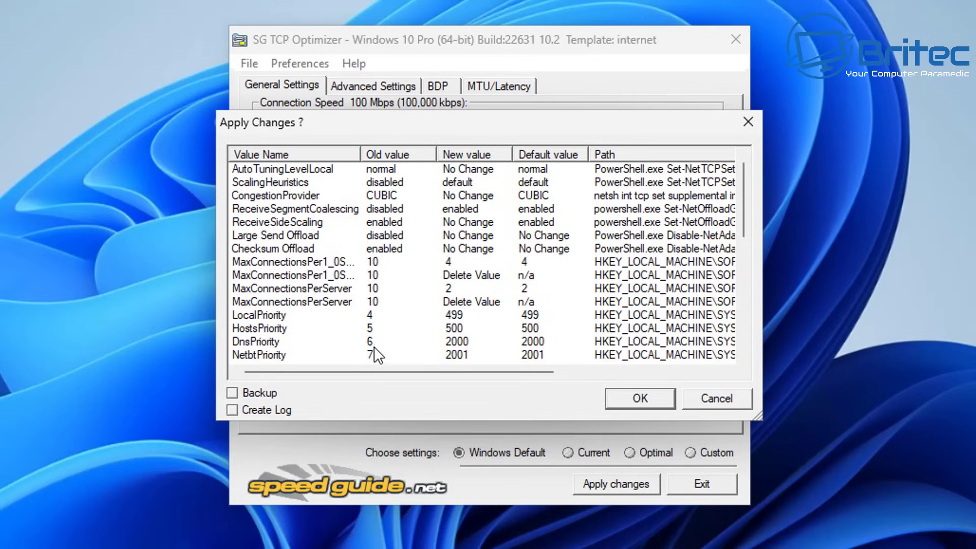
scroll(373, 346, "down", 5)
scroll(390, 305, "down", 1)
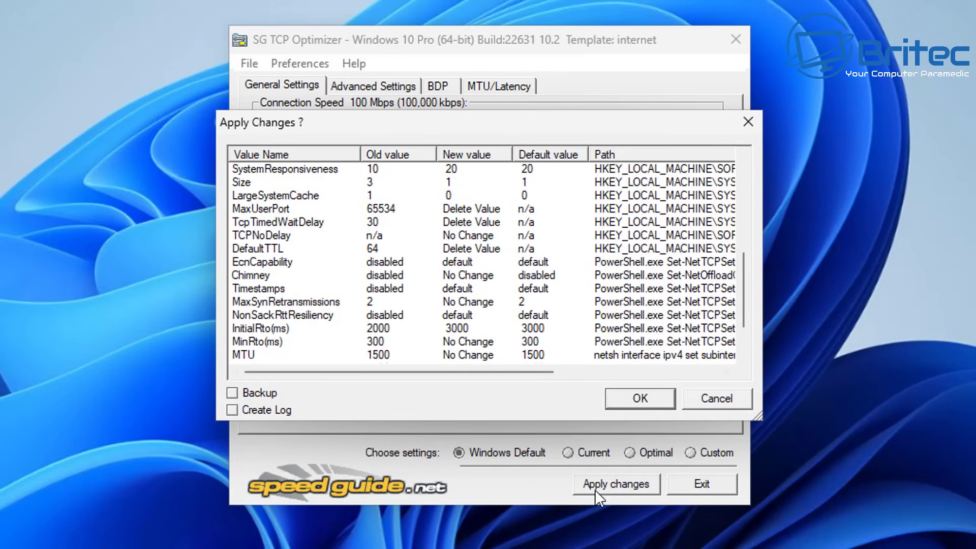
left_click(626, 398)
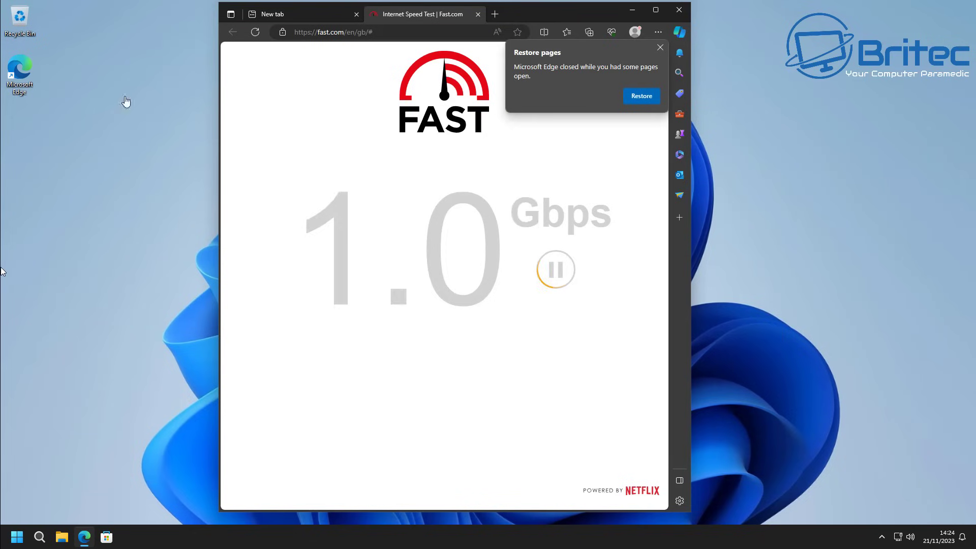
Switch to Microsoft Edge and run Fast.com in a maximized window, dismissing the page-restore offer and showing the latency and upload details.
left_click(655, 9)
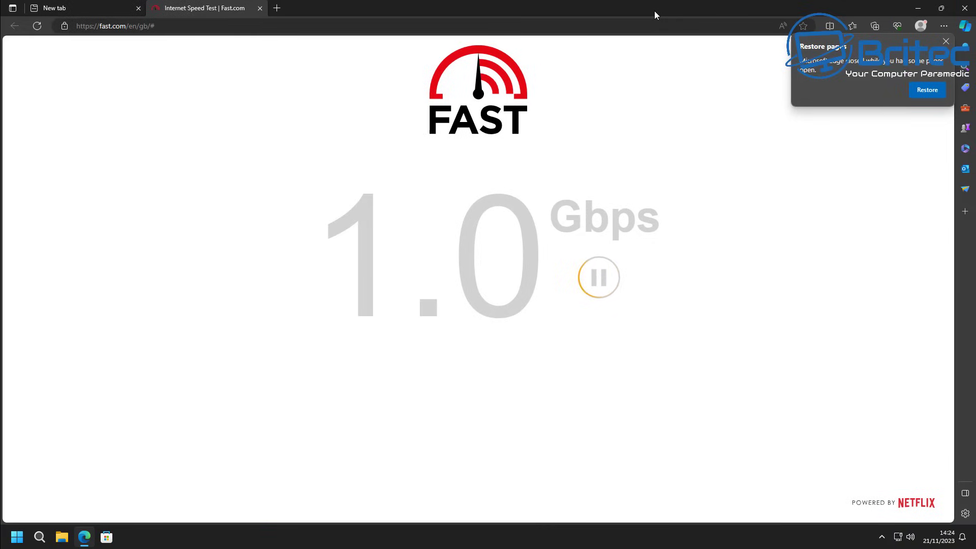
left_click(945, 41)
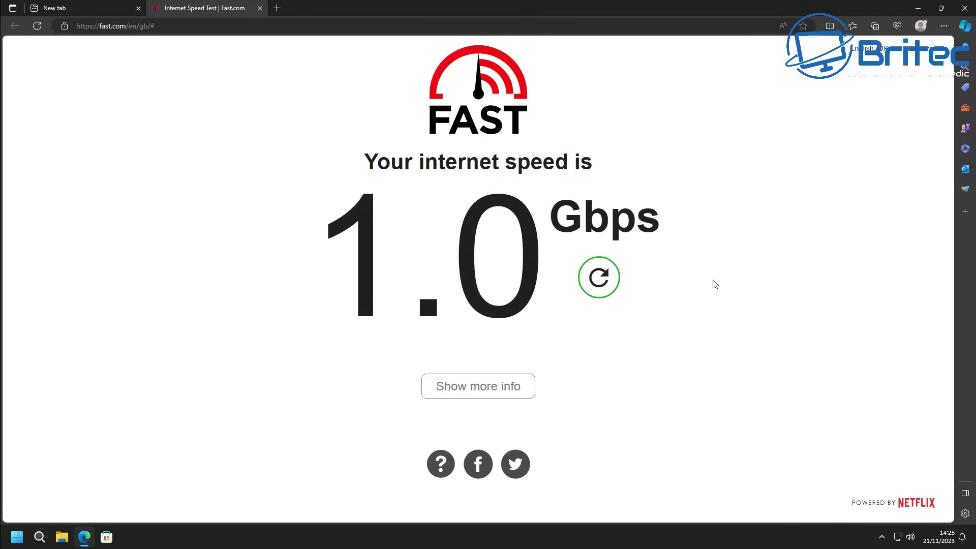
left_click(485, 394)
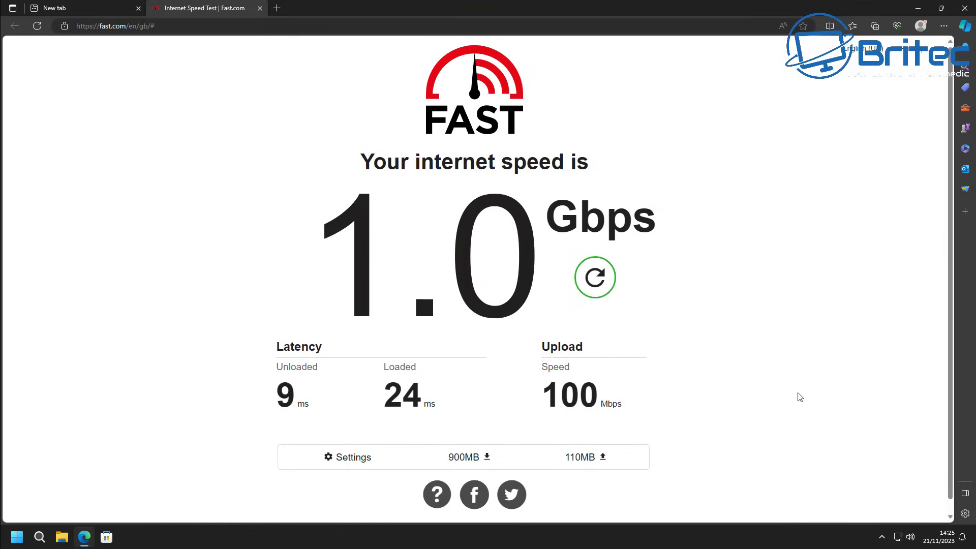
Repeat the Fast.com test twice to compare speed and latency under the Windows default settings, and close the browser.
left_click(595, 276)
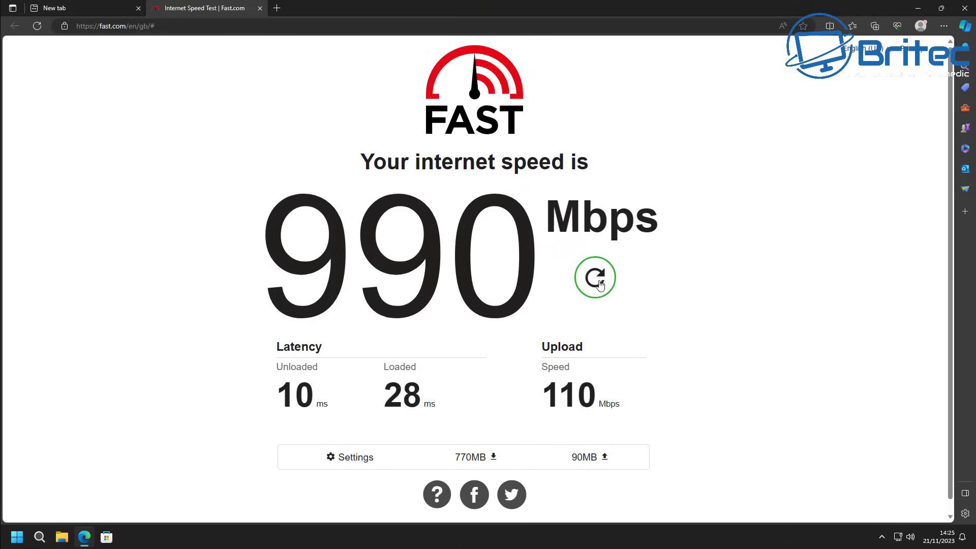
left_click(597, 279)
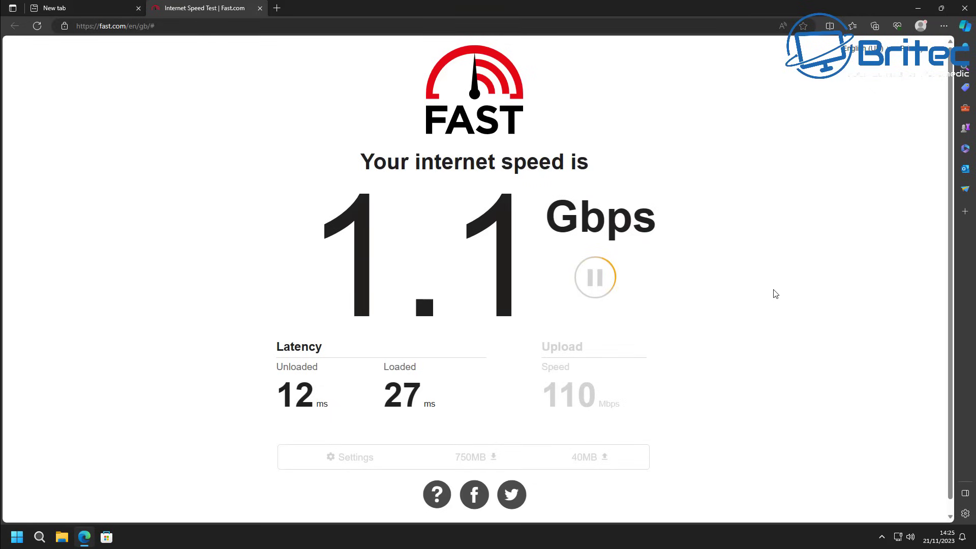
left_click(965, 11)
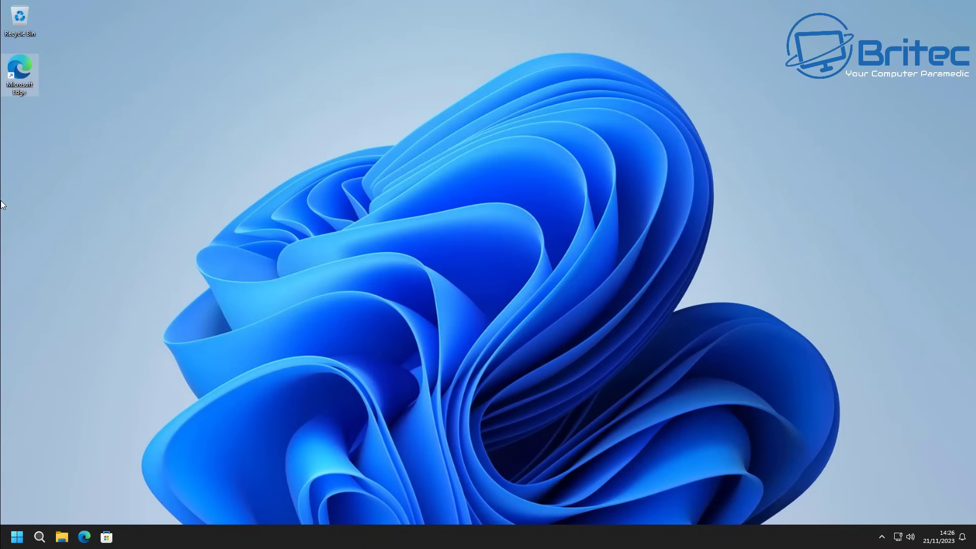